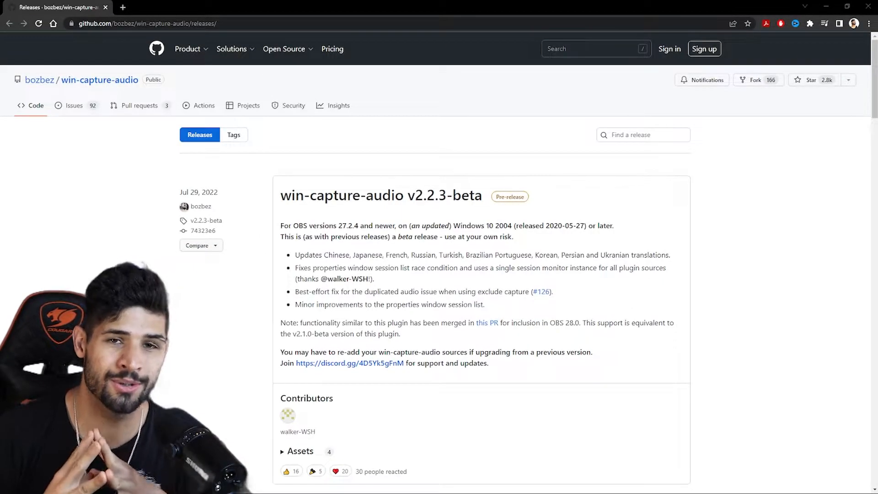
# Download win-capture-audio-2.2.3-beta-setup.exe from the v2.2.3-beta release, keep the flagged file and run it
pyautogui.click(358, 195)
pyautogui.scroll(-3, 219, 308)
pyautogui.click(258, 342)
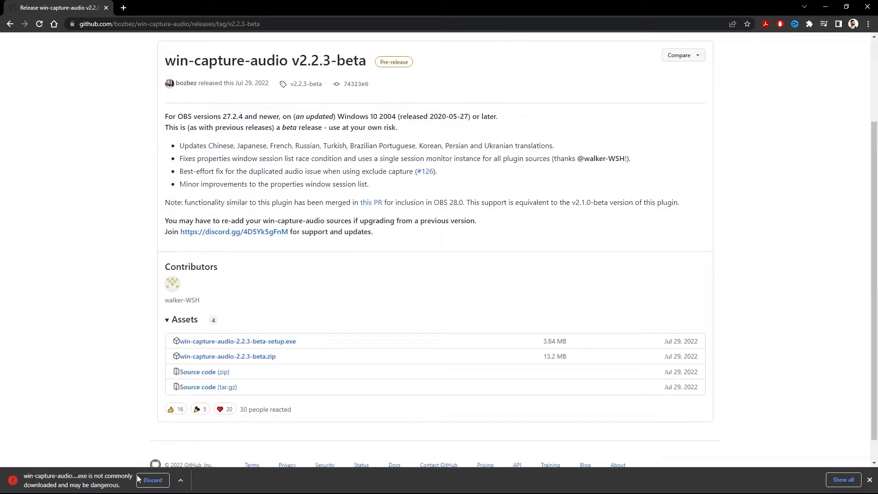
pyautogui.click(195, 454)
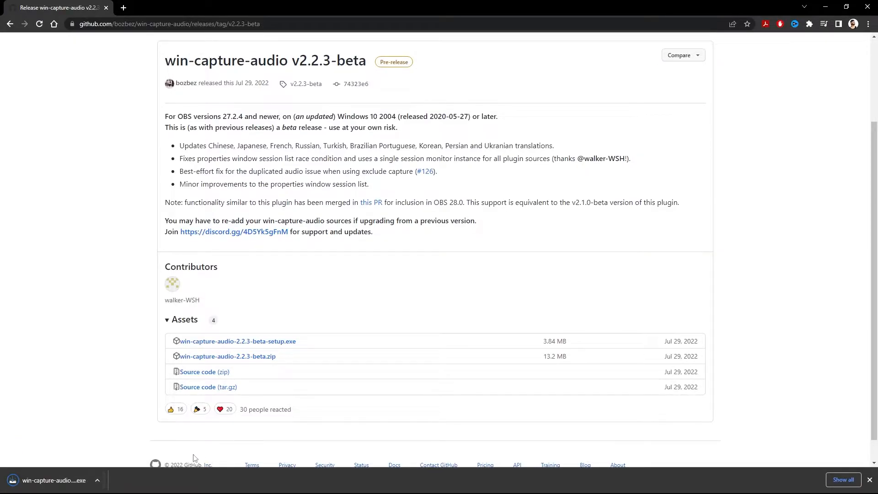
pyautogui.click(70, 482)
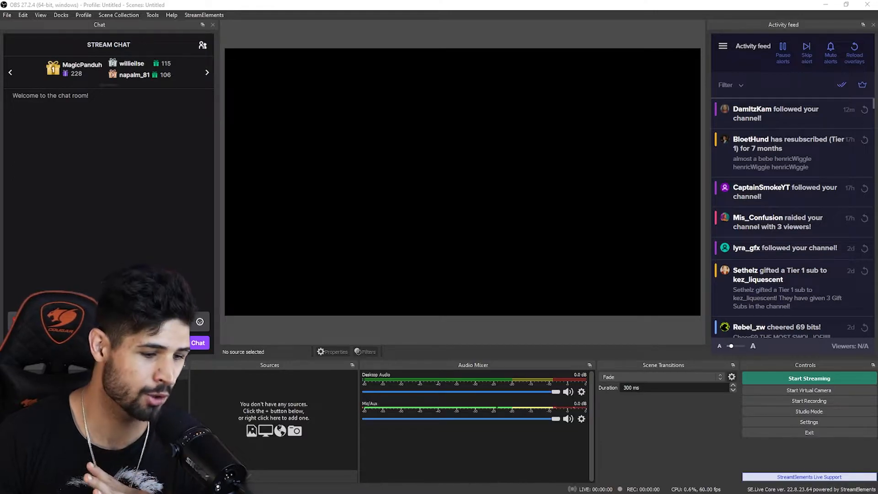
# In the OBS audio settings, set Desktop Audio to Disabled and Mic/Auxiliary Audio to Microphone (6- Shure MV7), and apply
pyautogui.click(812, 421)
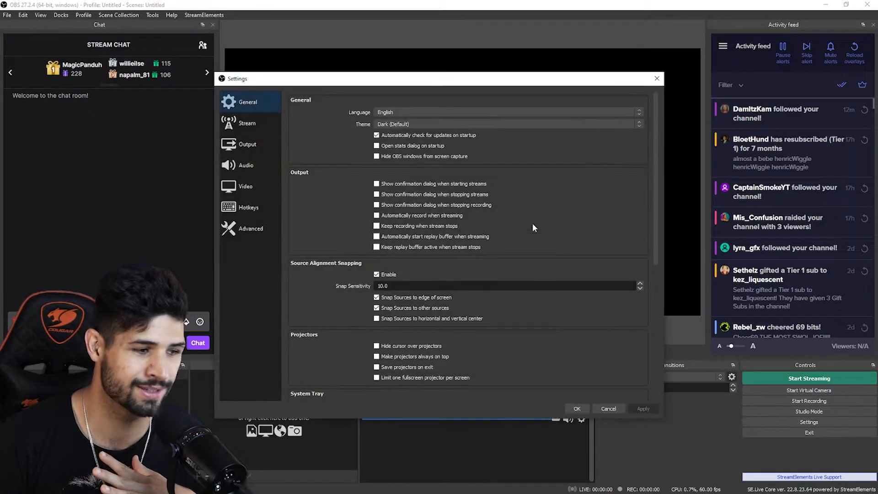
pyautogui.click(253, 164)
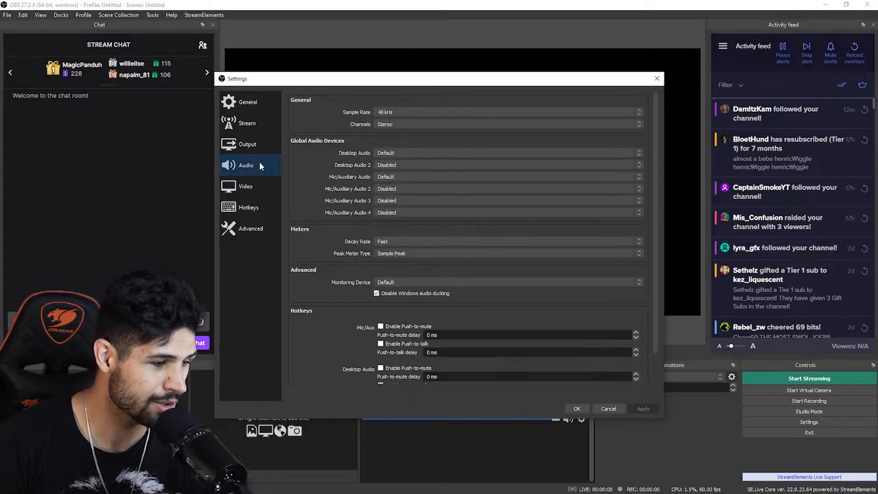
pyautogui.click(405, 153)
pyautogui.click(400, 160)
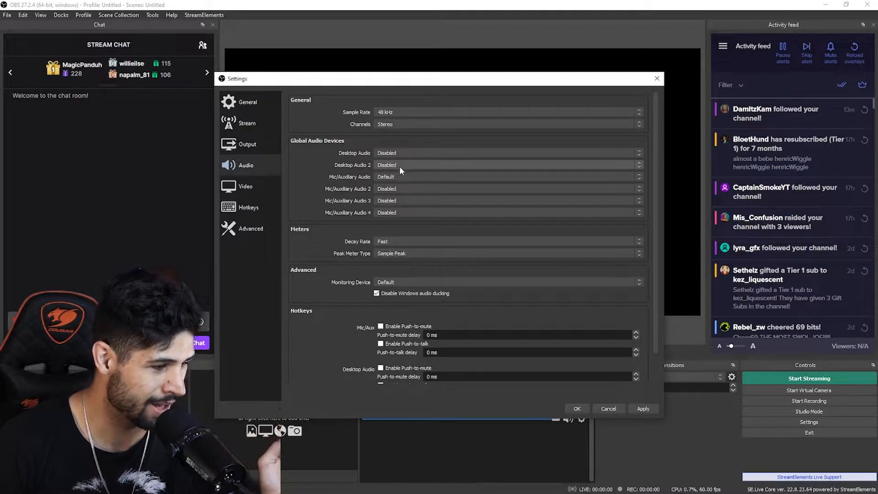
pyautogui.click(402, 178)
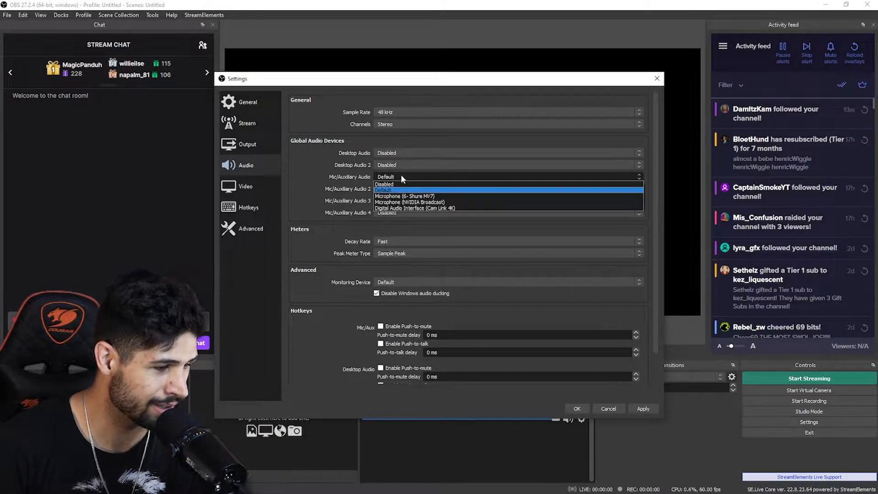
pyautogui.click(428, 196)
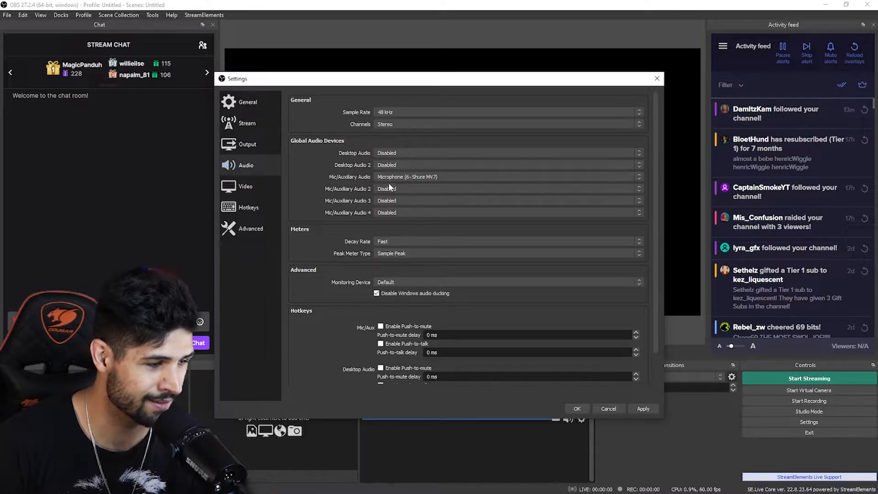
pyautogui.click(645, 408)
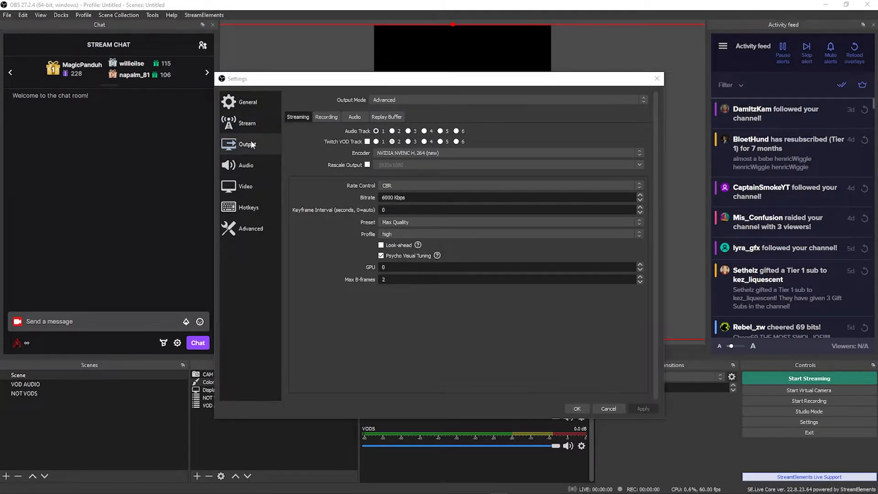
# Enable the Twitch VOD Track in the streaming output settings and assign it to track 2
pyautogui.click(367, 142)
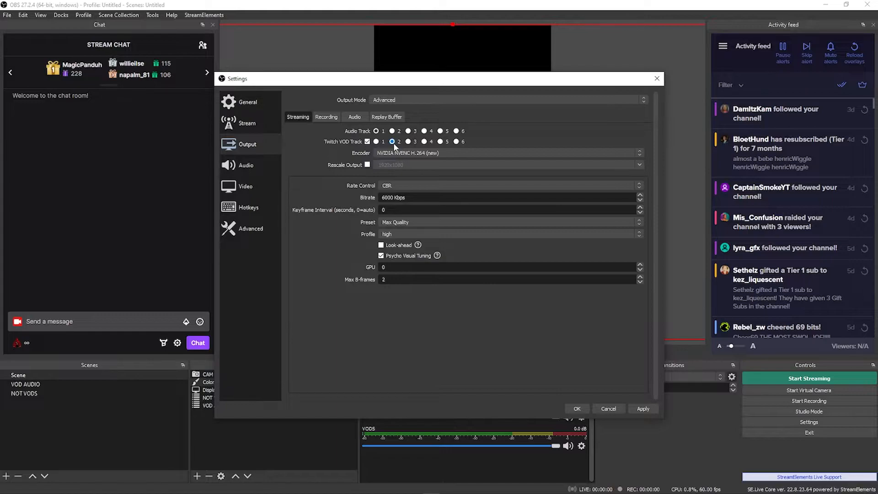
pyautogui.click(392, 142)
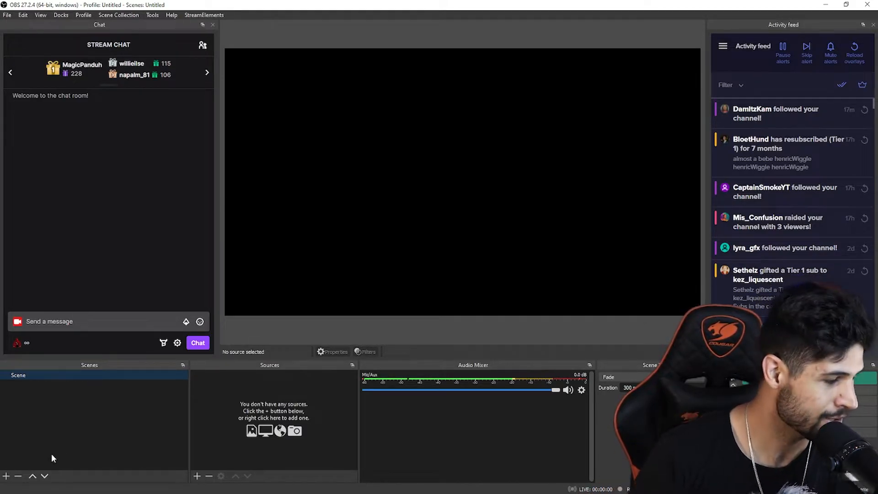
# Add a new scene named VOD AUDIO
pyautogui.click(6, 477)
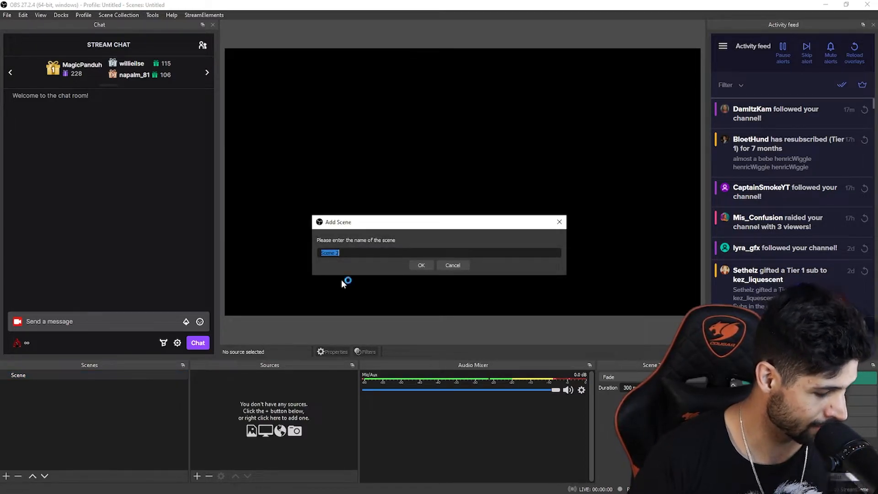
pyautogui.write('VOD AUDIO')
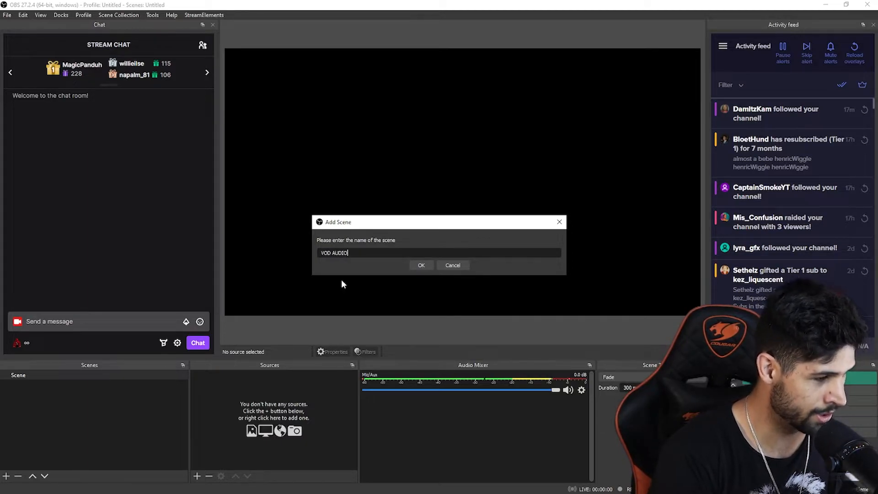
pyautogui.click(420, 267)
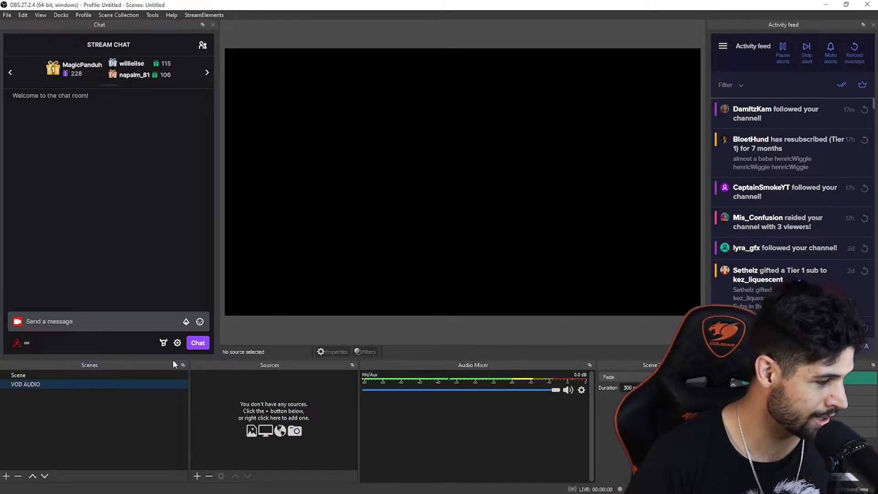
# Add an Application Audio Output Capture source named VODS to the VOD AUDIO scene
pyautogui.click(197, 477)
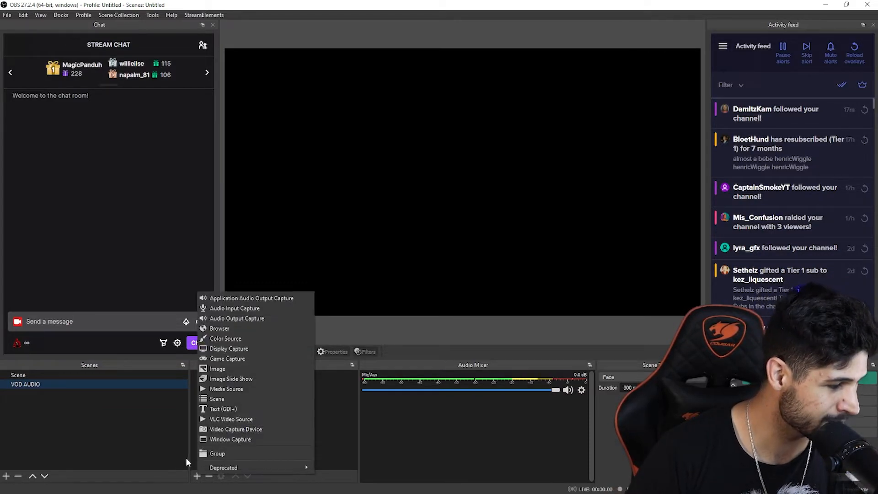
pyautogui.click(294, 300)
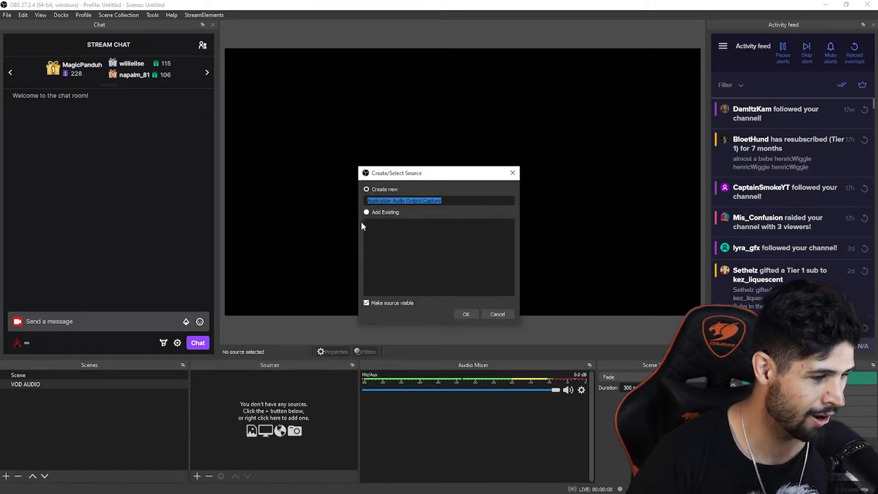
pyautogui.write('VODS')
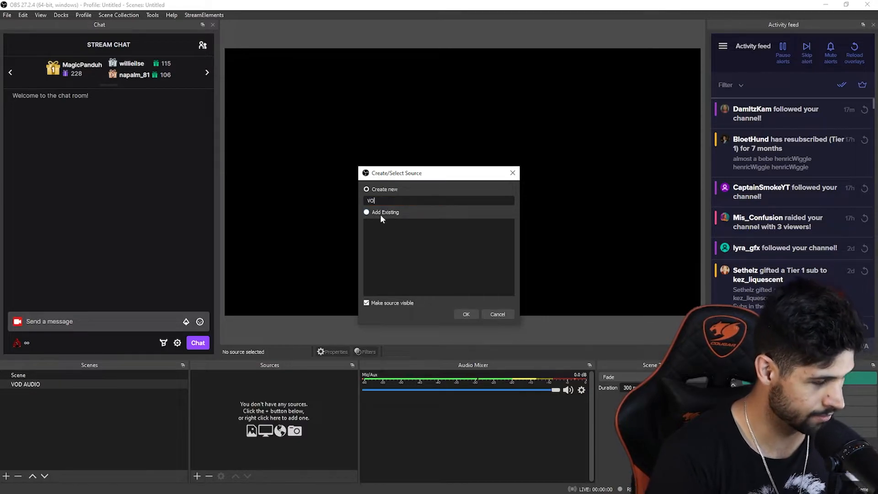
pyautogui.click(466, 315)
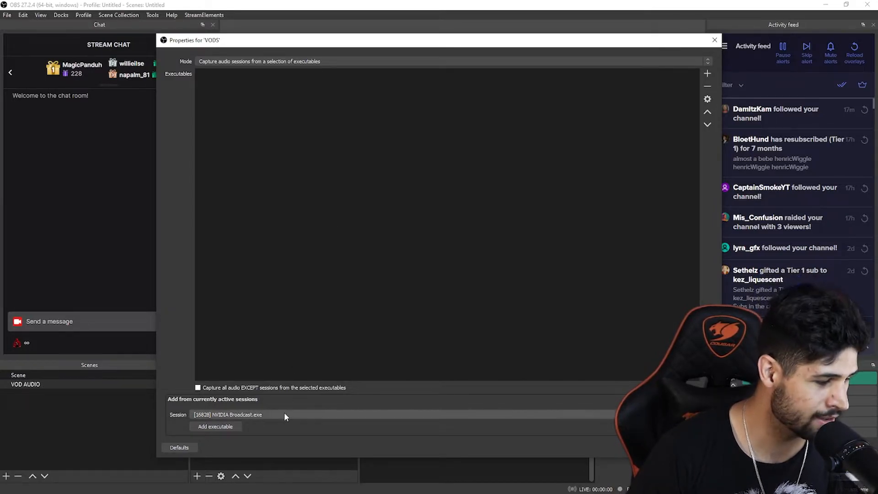
# Set VODS to capture all audio except the selected executables, and add steam.exe and obs-browser-page.exe to its list
pyautogui.click(272, 414)
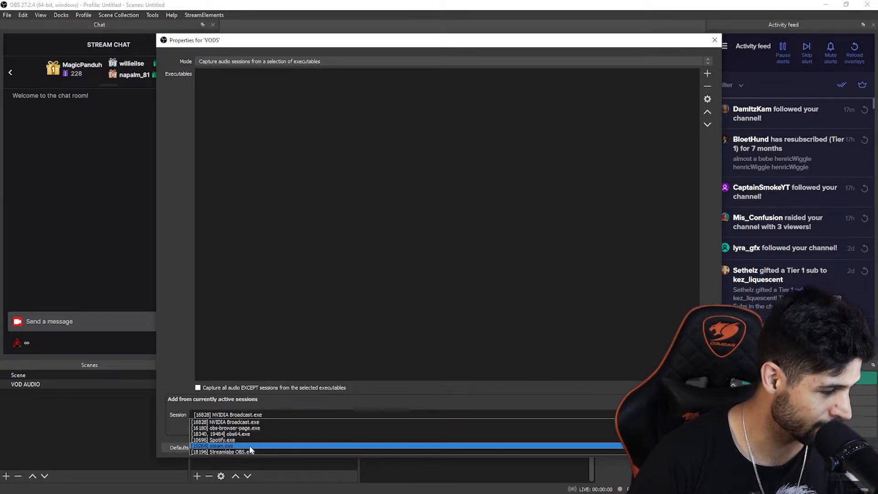
pyautogui.click(250, 445)
pyautogui.click(275, 414)
pyautogui.click(276, 414)
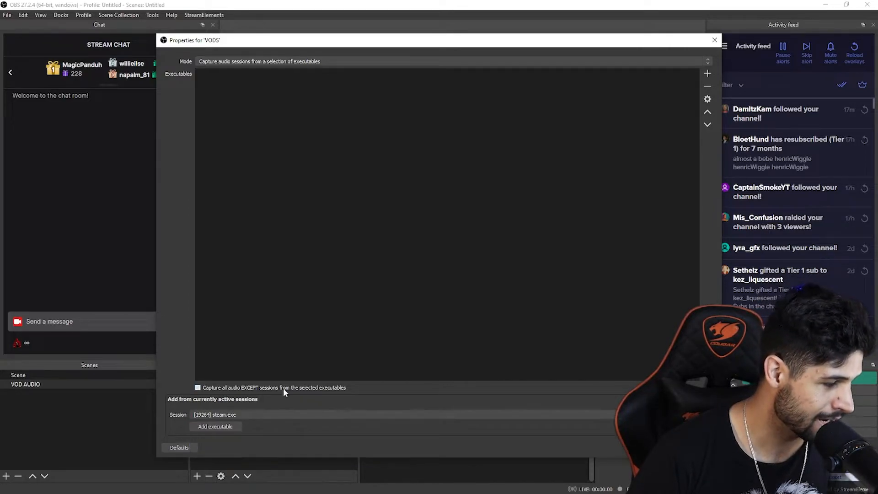
pyautogui.click(222, 428)
pyautogui.click(273, 416)
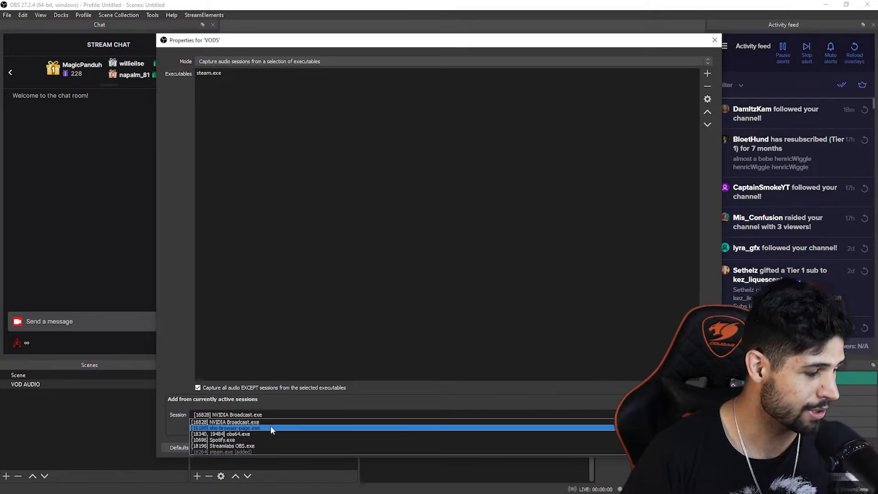
pyautogui.click(270, 428)
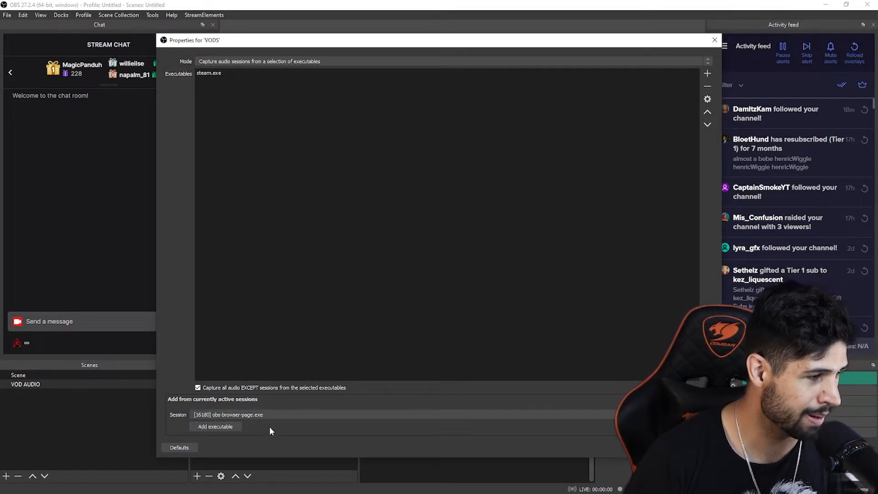
pyautogui.click(231, 426)
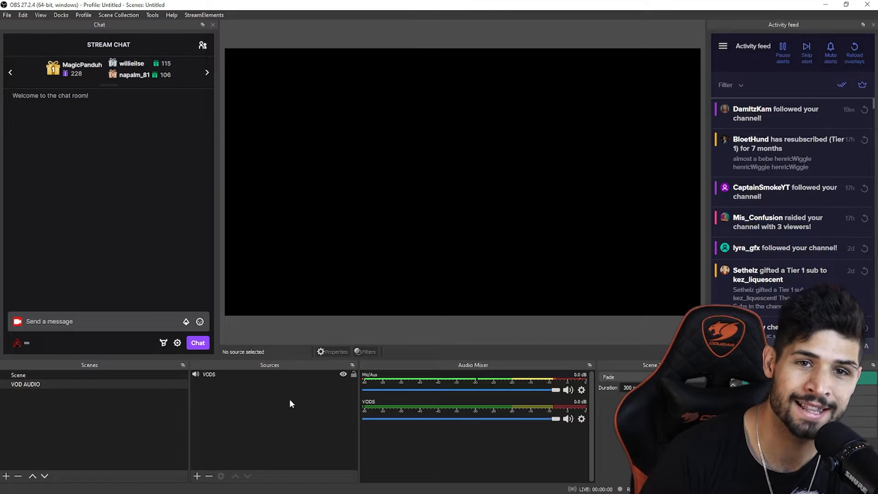
# Reopen the VODS source properties, add Discord.exe to the executables list and accept the changes
pyautogui.doubleClick(212, 373)
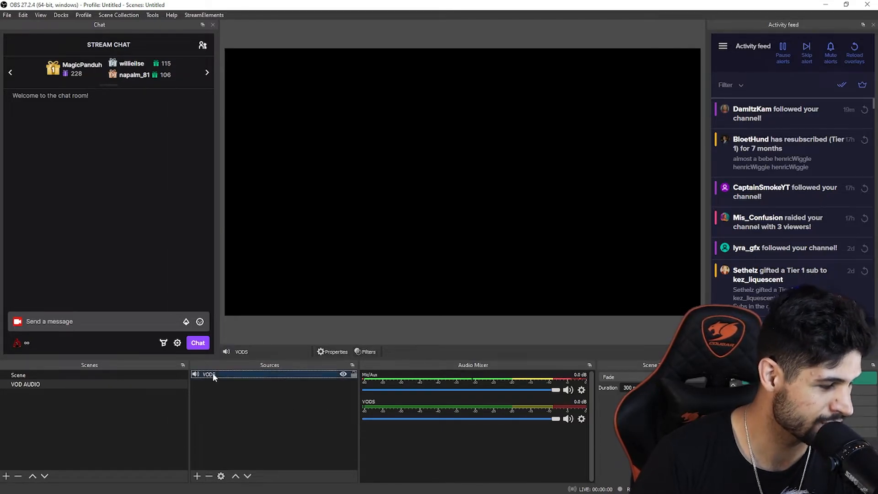
pyautogui.click(257, 414)
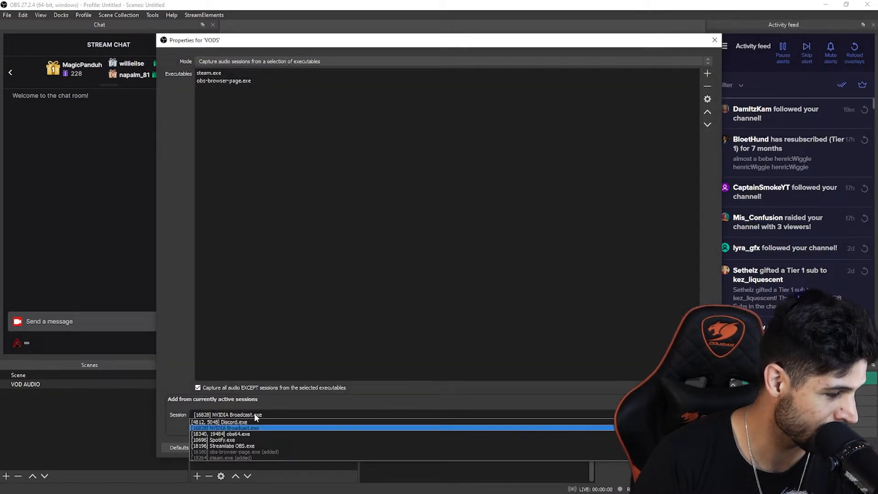
pyautogui.click(256, 421)
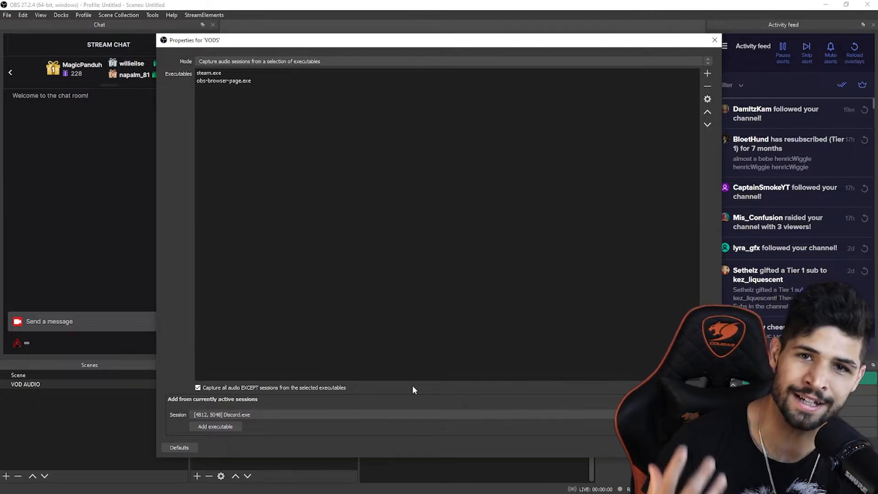
pyautogui.click(234, 428)
pyautogui.click(660, 447)
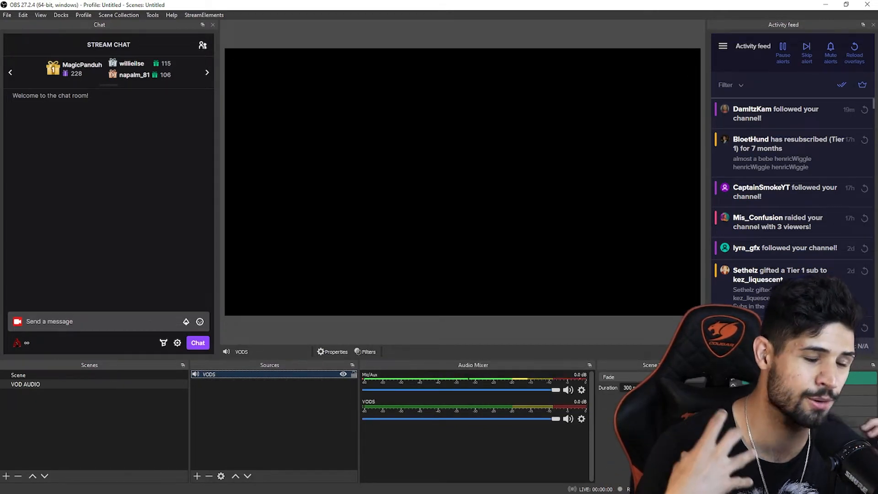
# Add another scene named NOT VODS
pyautogui.click(125, 416)
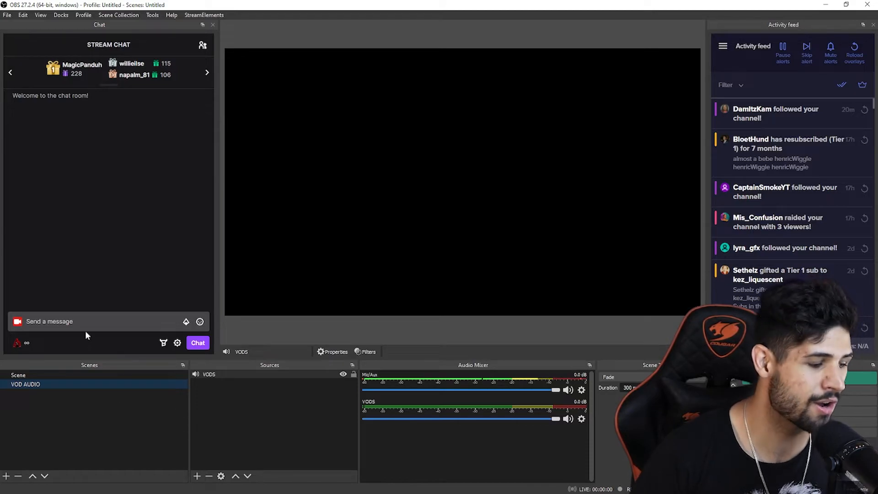
pyautogui.click(6, 475)
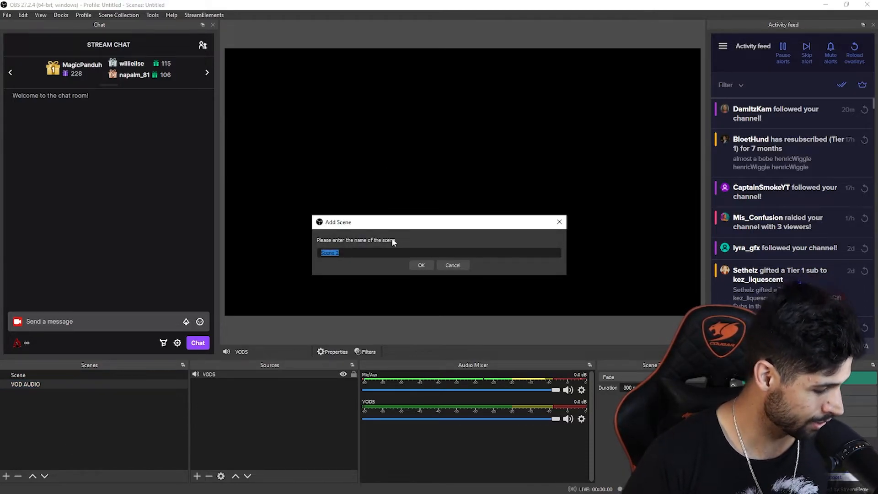
pyautogui.write('NOT VODS')
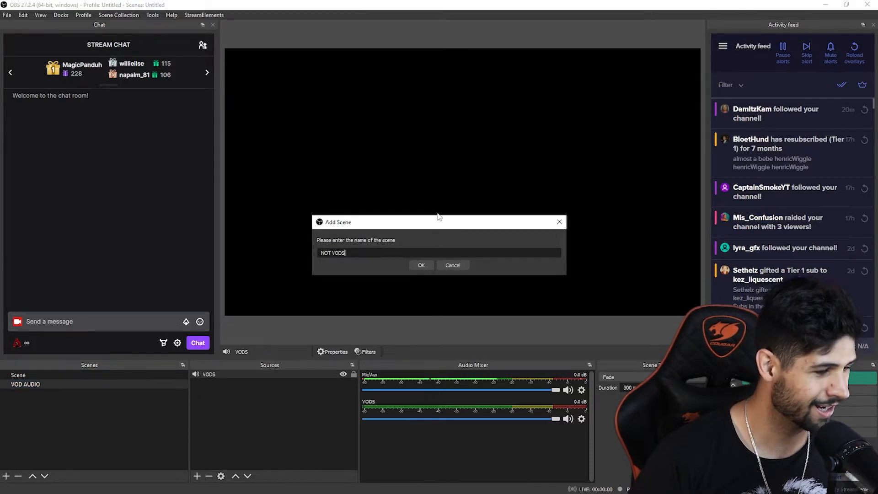
pyautogui.click(429, 264)
# Add an Application Audio Output Capture source named Not vods to the NOT VODS scene
pyautogui.click(197, 476)
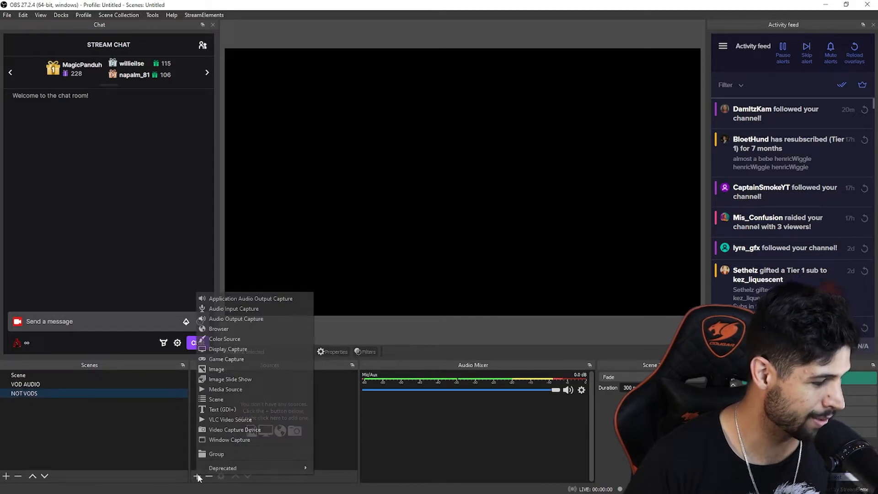
pyautogui.click(245, 297)
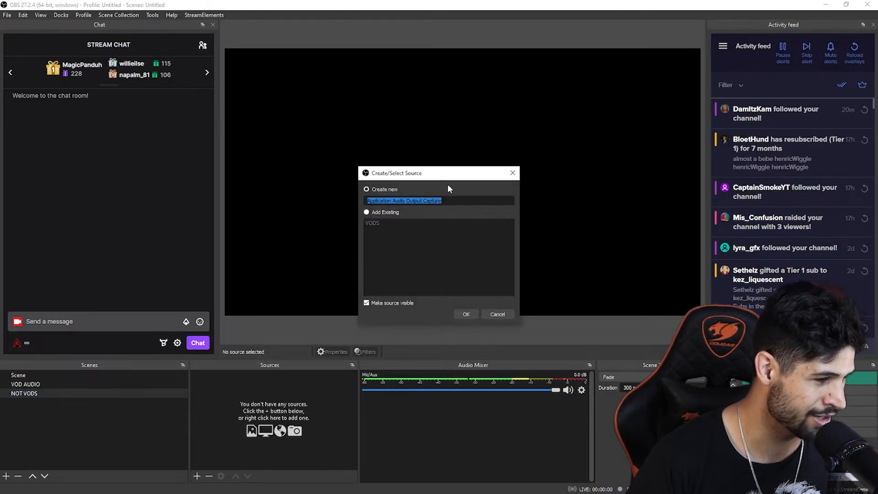
pyautogui.write('Not vods')
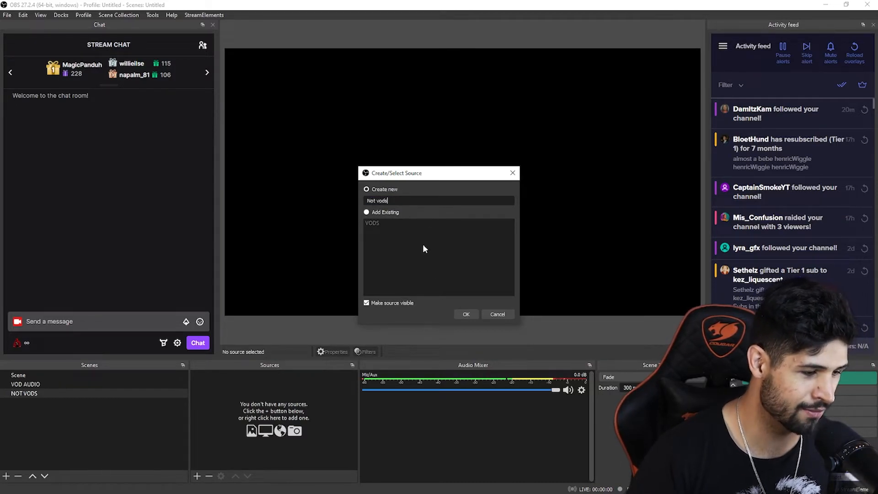
pyautogui.click(468, 313)
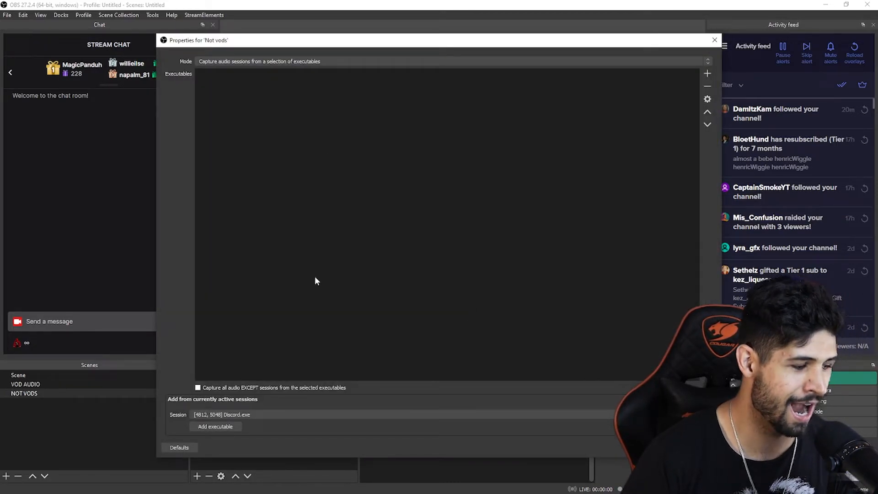
# Add Spotify.exe from the active sessions to the Not vods executables list and accept the properties
pyautogui.click(256, 413)
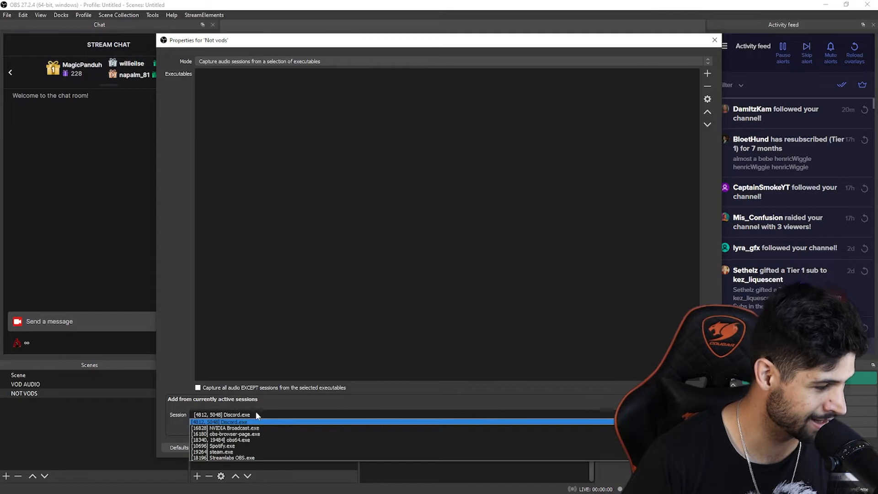
pyautogui.click(253, 446)
pyautogui.click(225, 428)
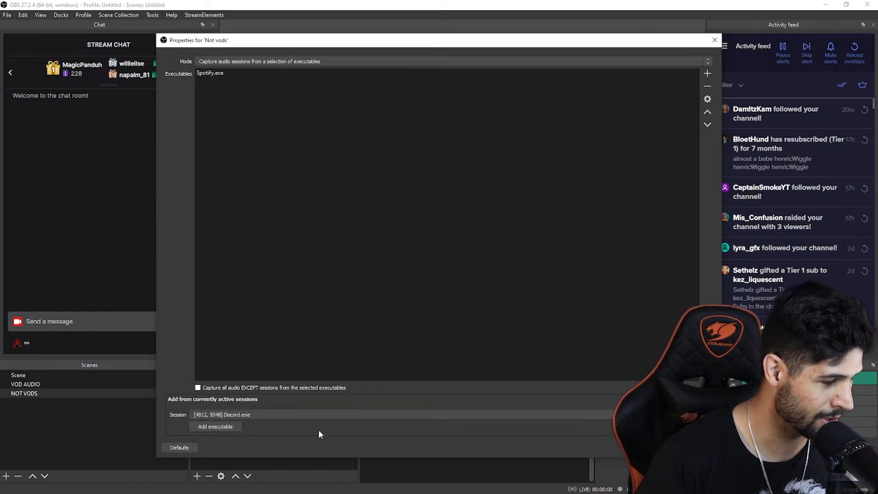
pyautogui.click(659, 448)
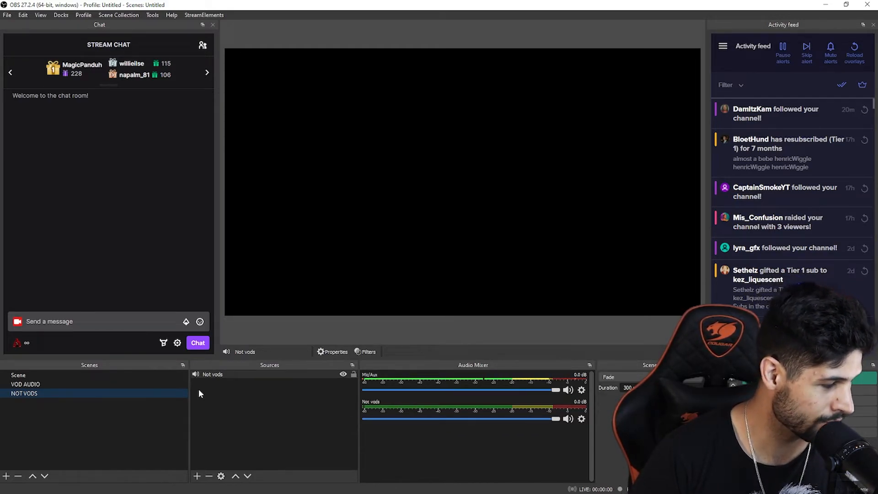
# In the main scene named Scene, add the existing VOD AUDIO scene as a source
pyautogui.click(19, 376)
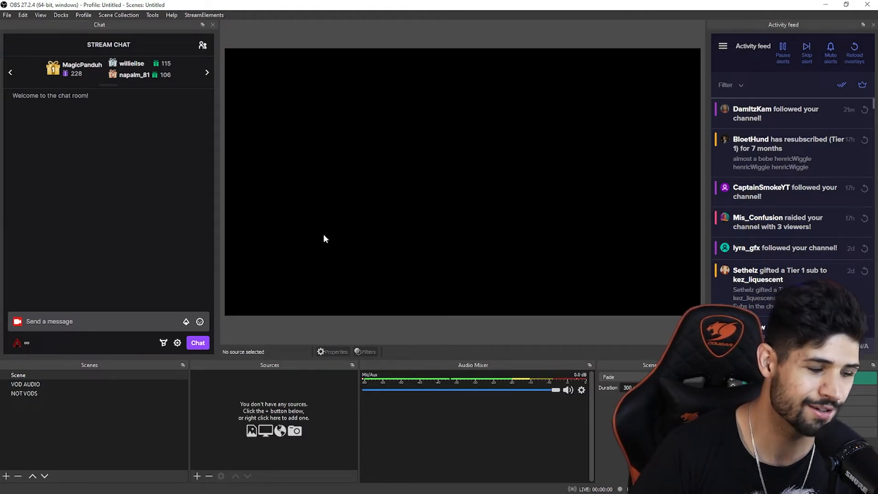
pyautogui.click(197, 477)
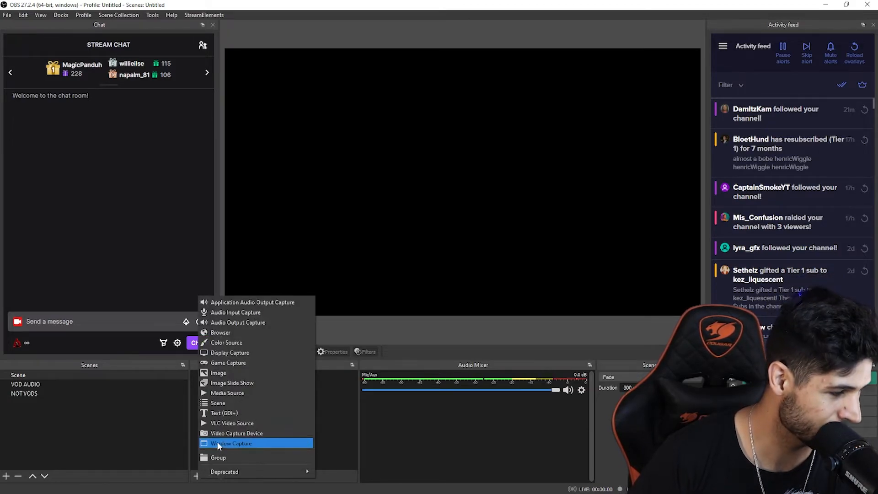
pyautogui.click(245, 403)
pyautogui.click(379, 230)
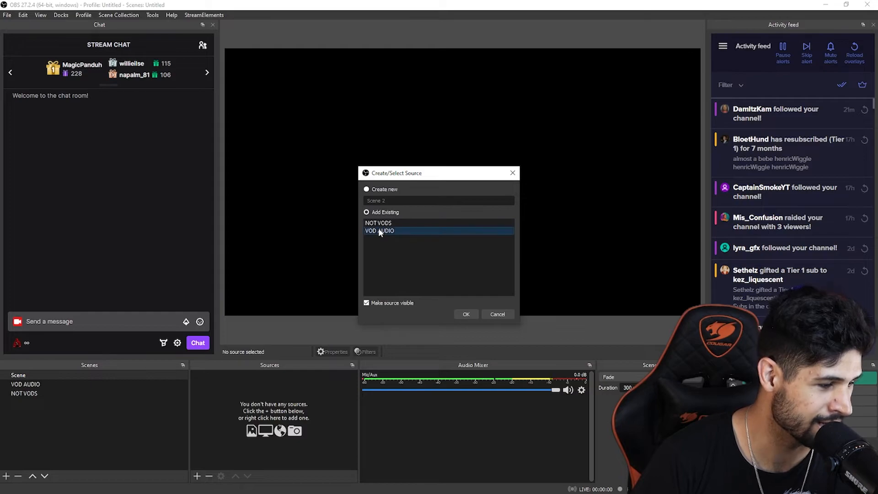
pyautogui.click(466, 314)
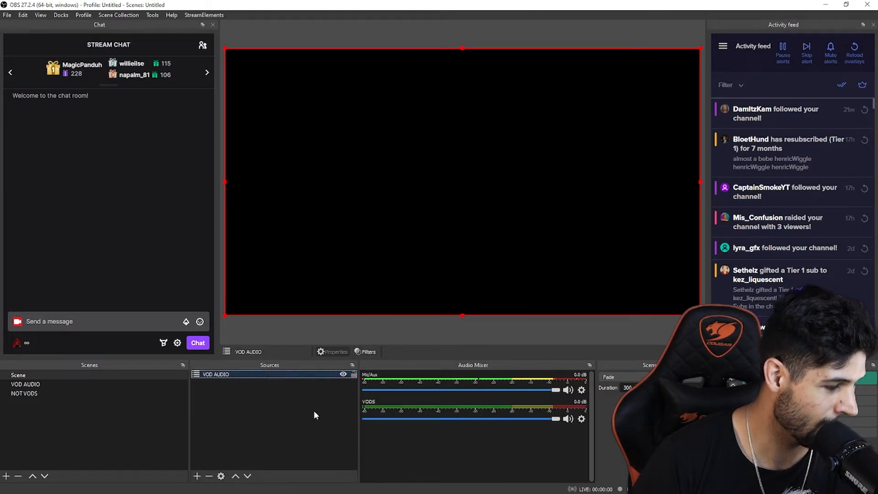
# Add the existing NOT VODS scene as another source in Scene, and select the VOD AUDIO source
pyautogui.click(196, 476)
pyautogui.click(227, 401)
pyautogui.click(379, 223)
pyautogui.click(467, 314)
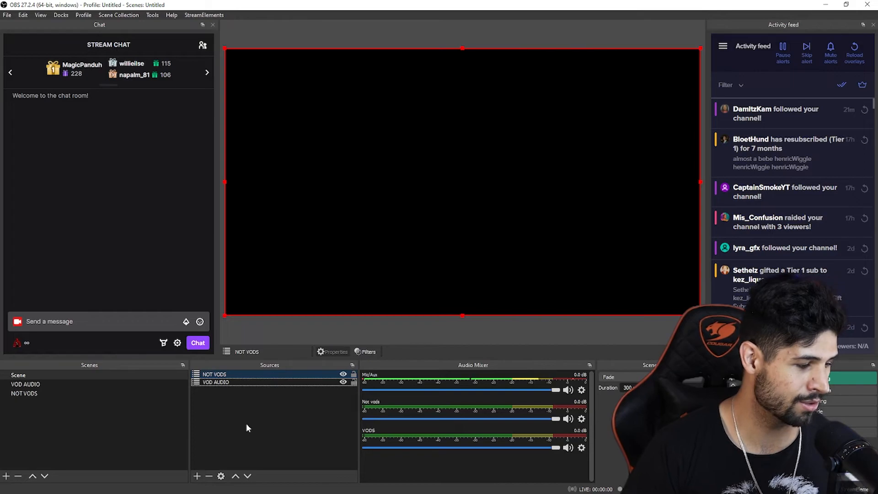
pyautogui.keyDown('ctrl'); pyautogui.click(225, 382); pyautogui.keyUp('ctrl')
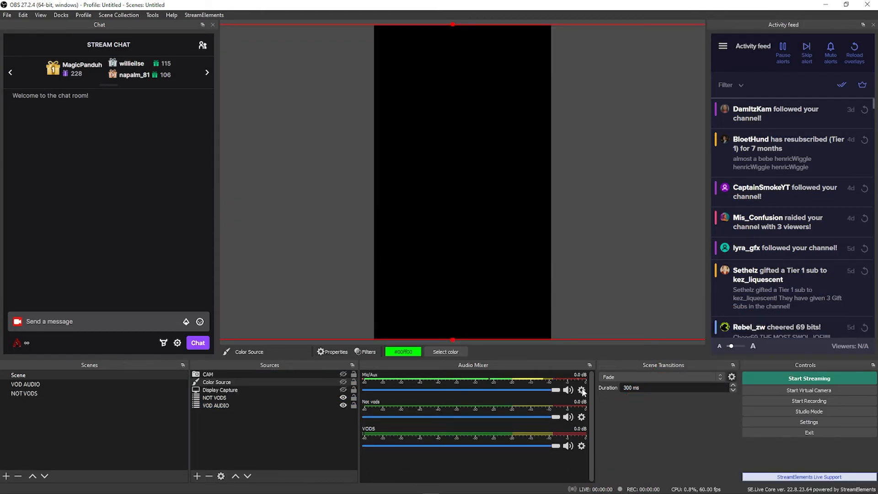
# In the advanced audio properties, disable track 2 for Not vods while keeping its track 1 enabled
pyautogui.click(581, 391)
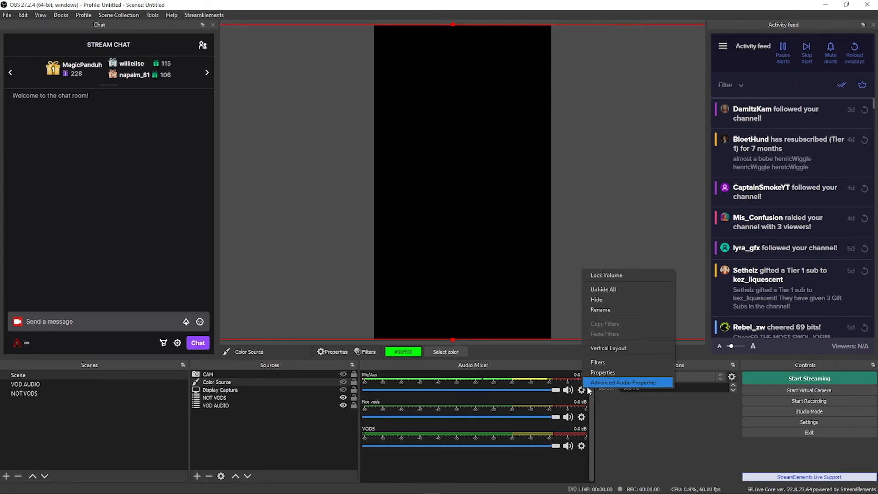
pyautogui.click(609, 382)
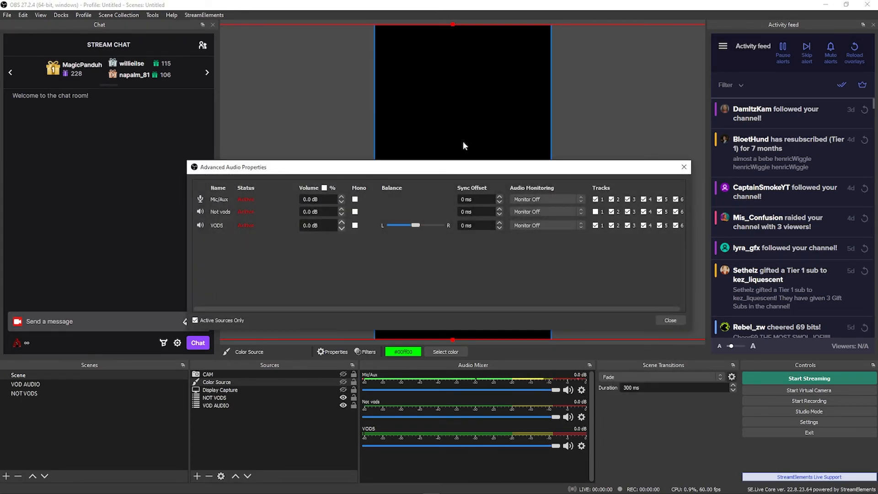
pyautogui.moveTo(692, 188); pyautogui.dragTo(785, 187)
pyautogui.moveTo(638, 168); pyautogui.dragTo(536, 152)
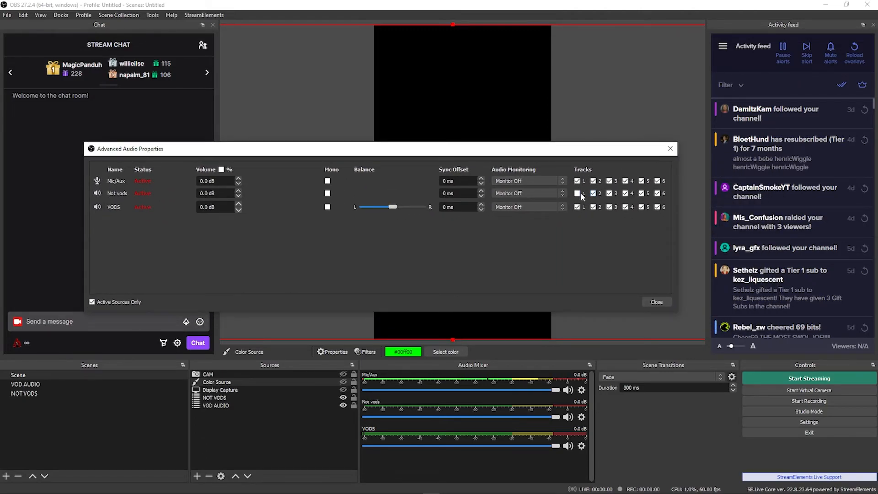
pyautogui.click(594, 194)
pyautogui.click(577, 194)
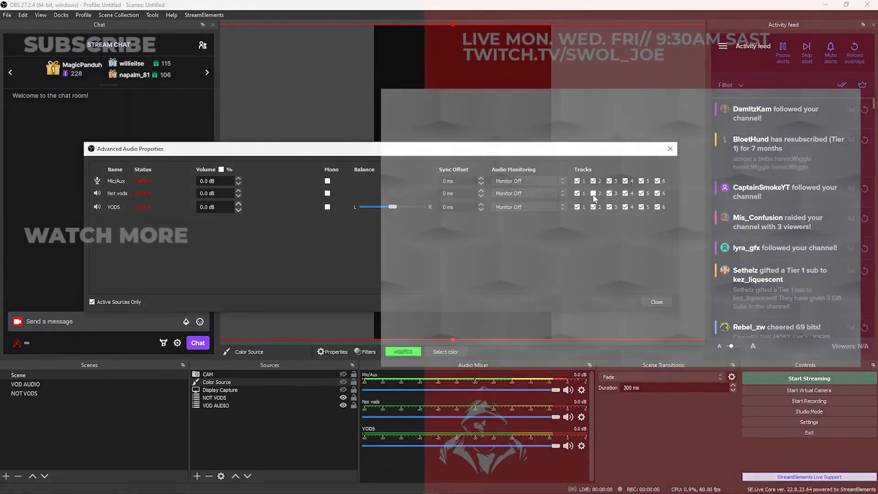